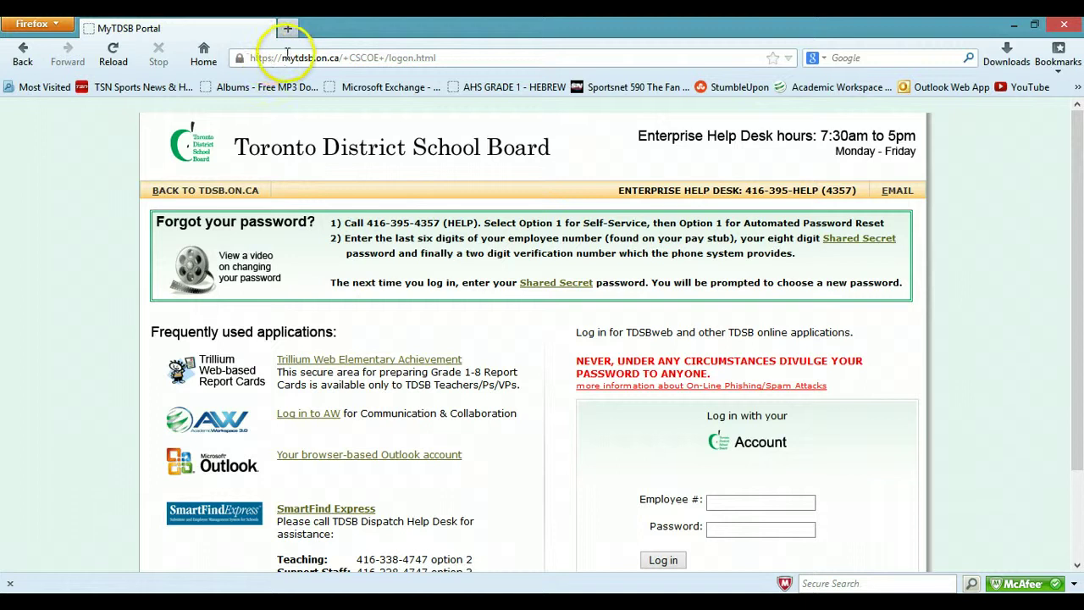
From the MyTDSB portal logon page, open the Academic Workspace login in a new tab.
drag(283, 59, 342, 61)
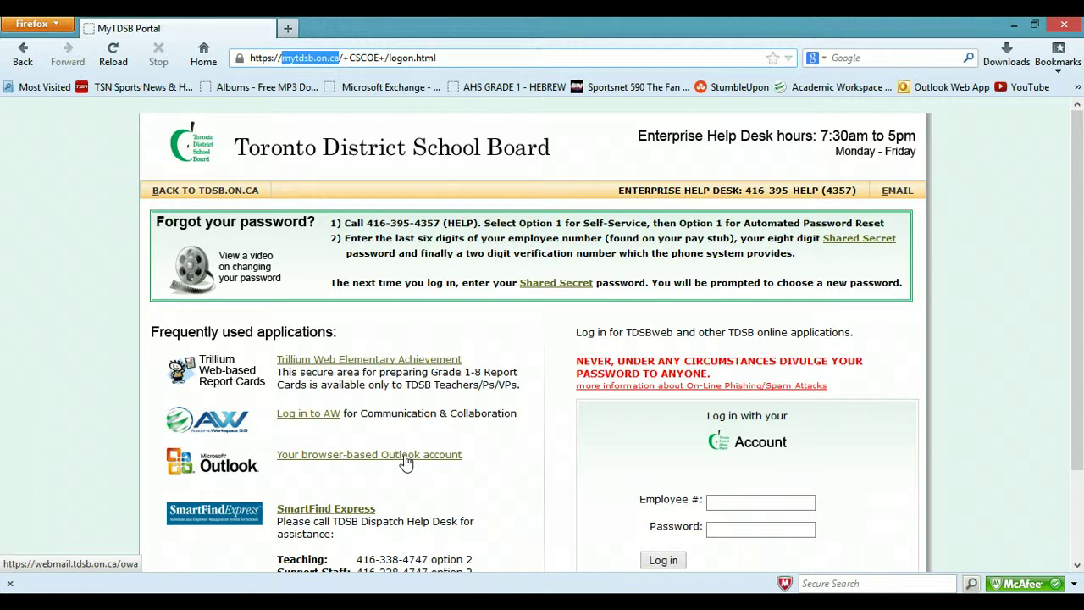
click(307, 414)
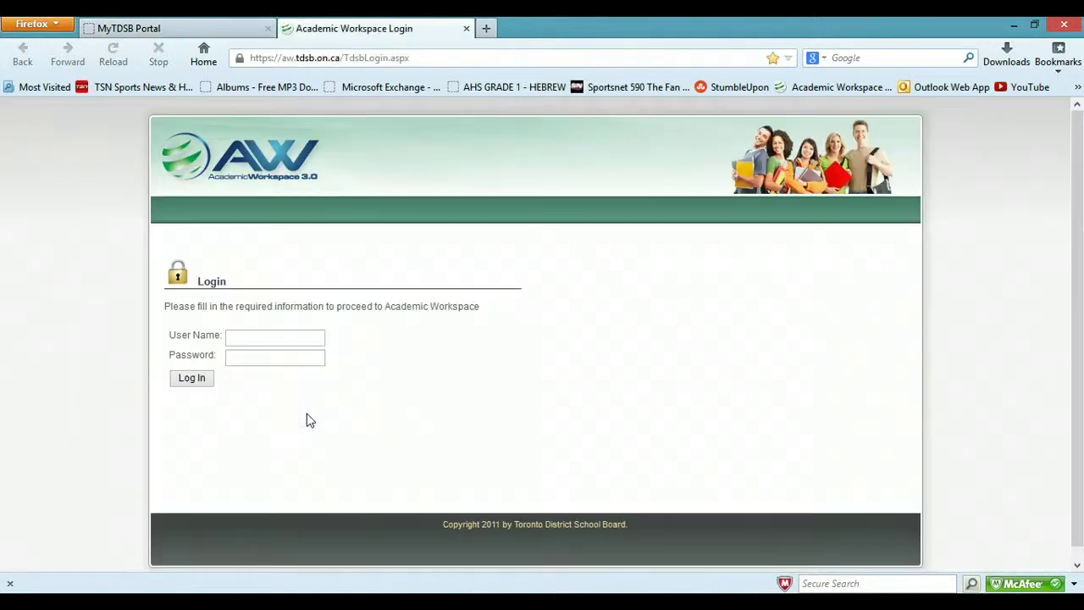
Log in to Academic Workspace 3.0 with the account's user name and password.
click(289, 352)
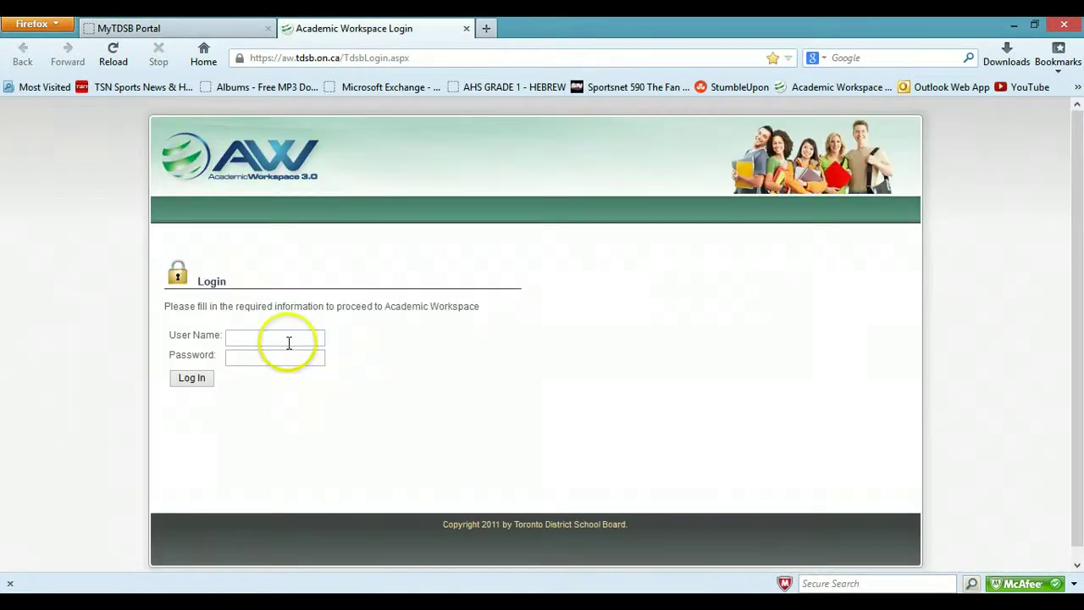
click(289, 342)
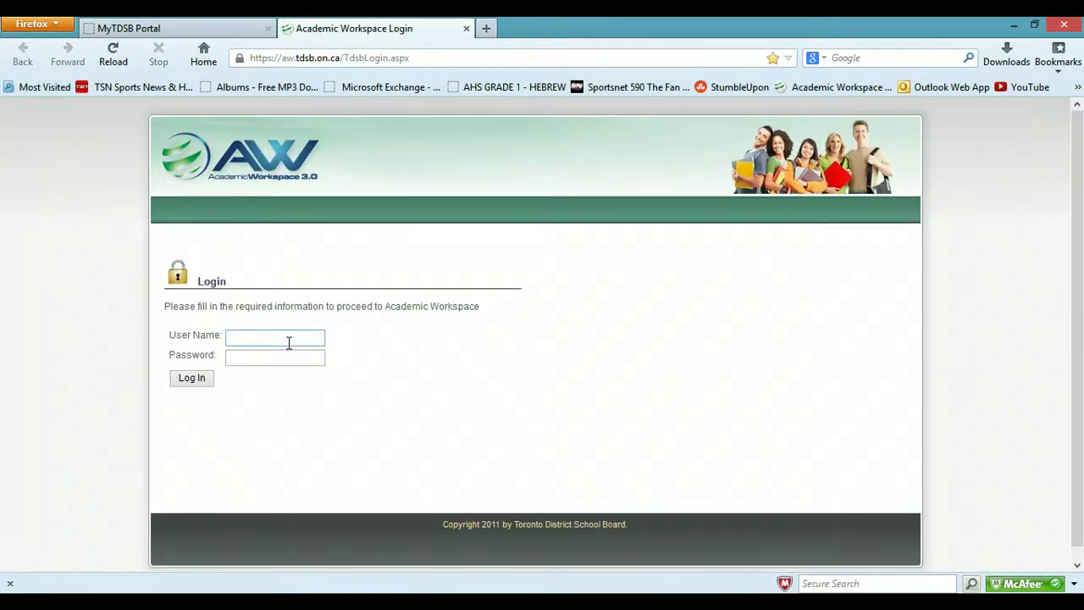
key(Tab)
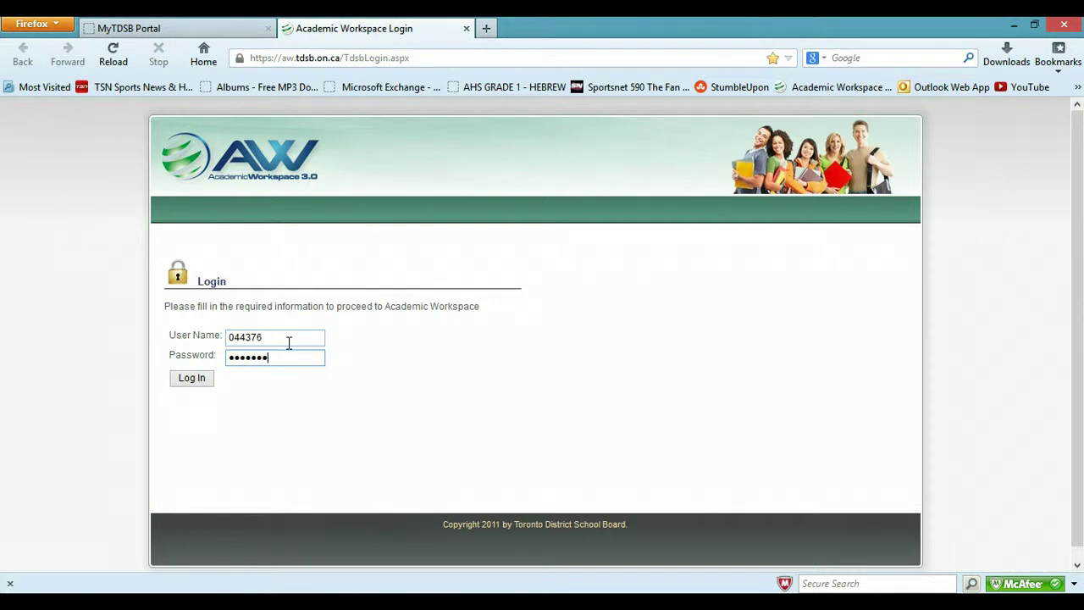
key(Return)
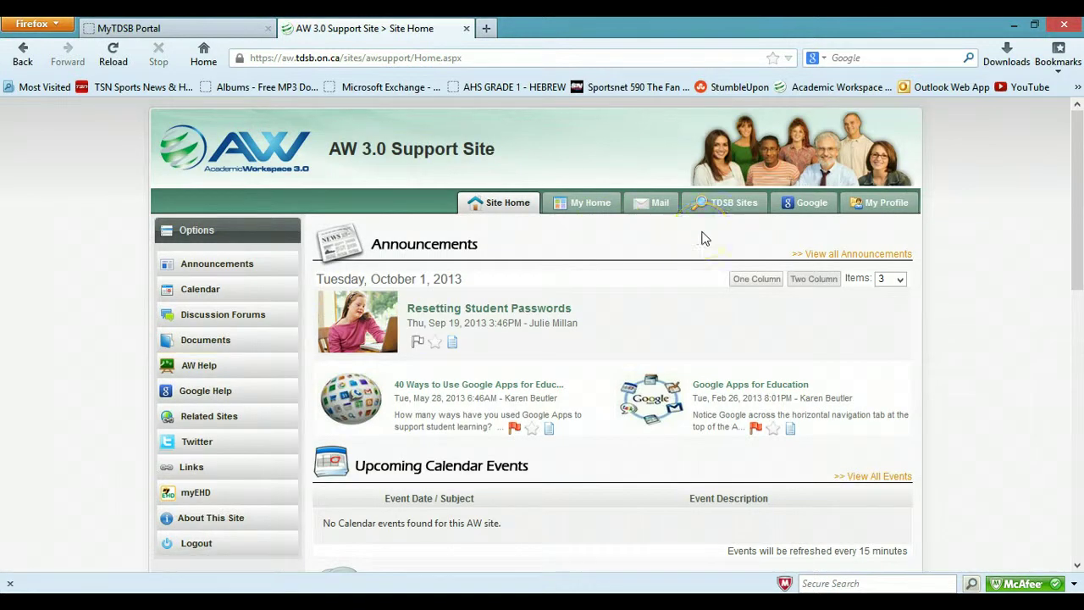
Switch from My Home to the Martingrove Collegiate Institute school site.
click(598, 205)
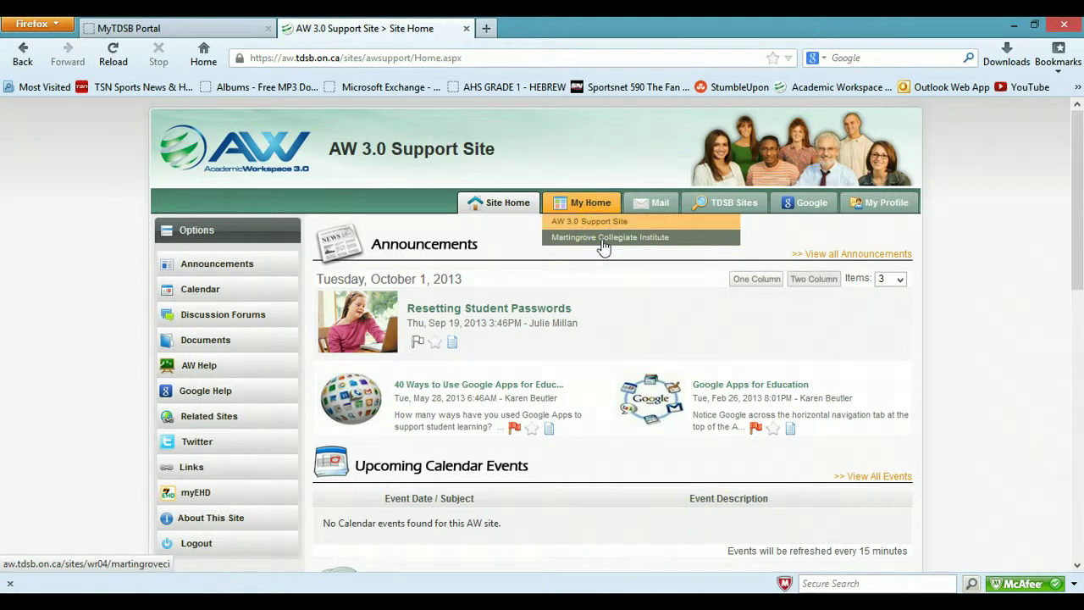
click(604, 241)
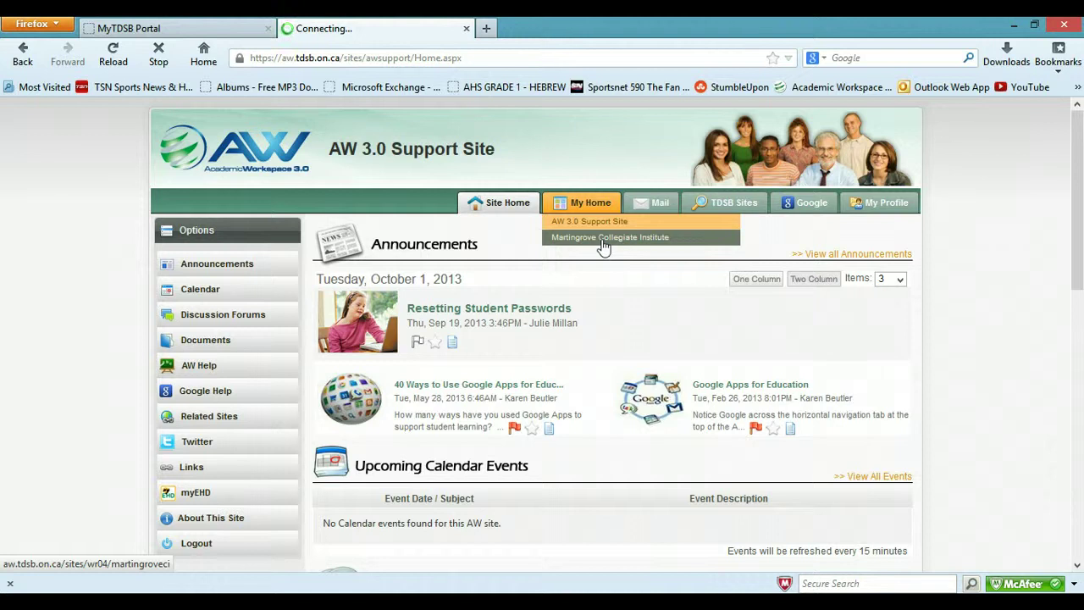
click(498, 299)
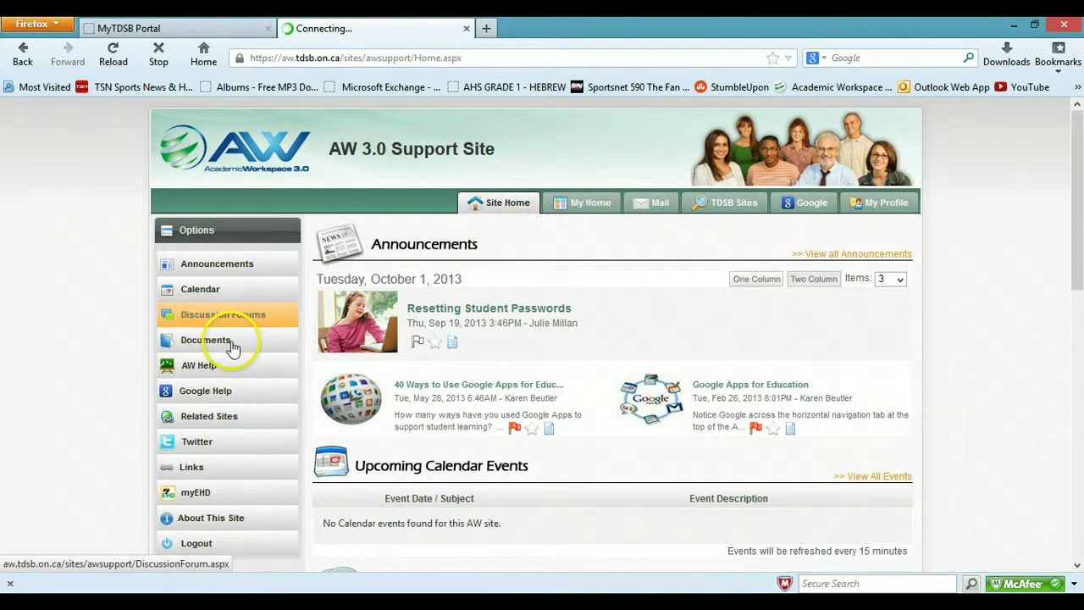
mouse_move(591, 204)
click(589, 240)
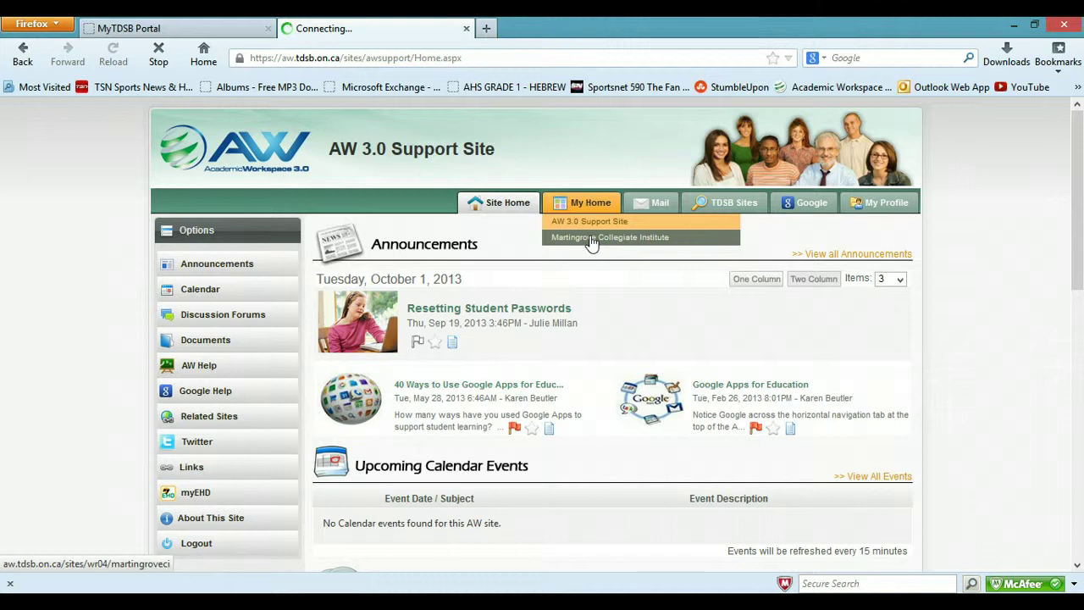
click(82, 339)
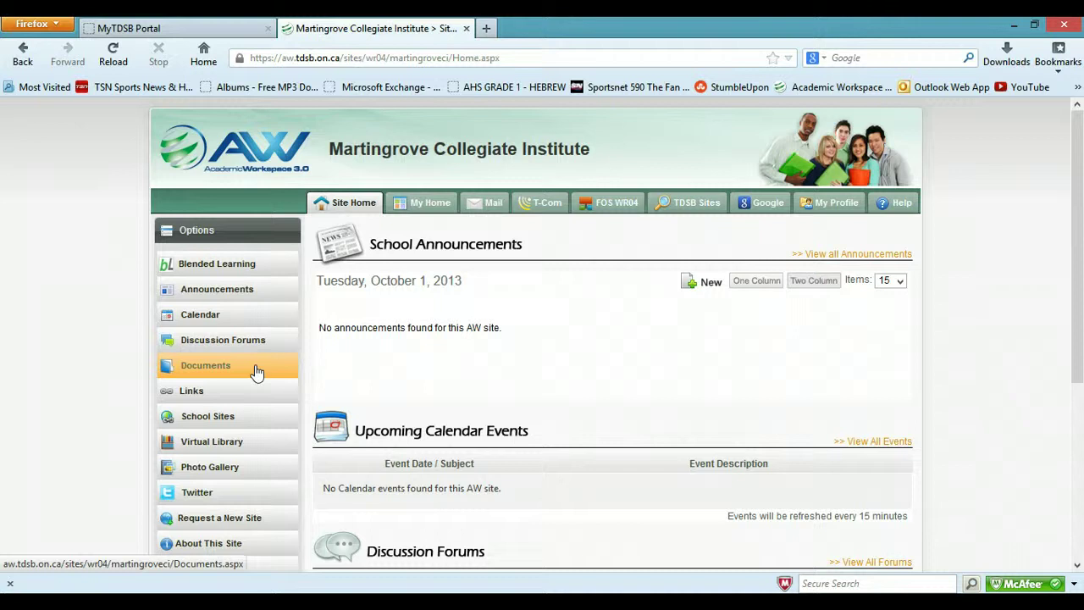
Go to the school site's Documents page and open Home Drive.
click(257, 370)
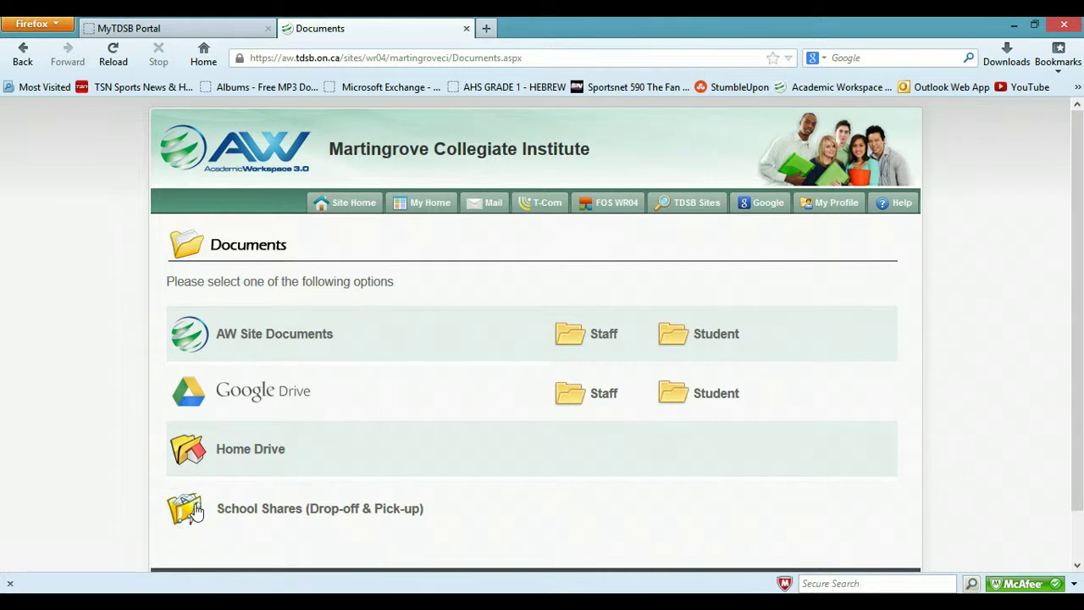
click(230, 449)
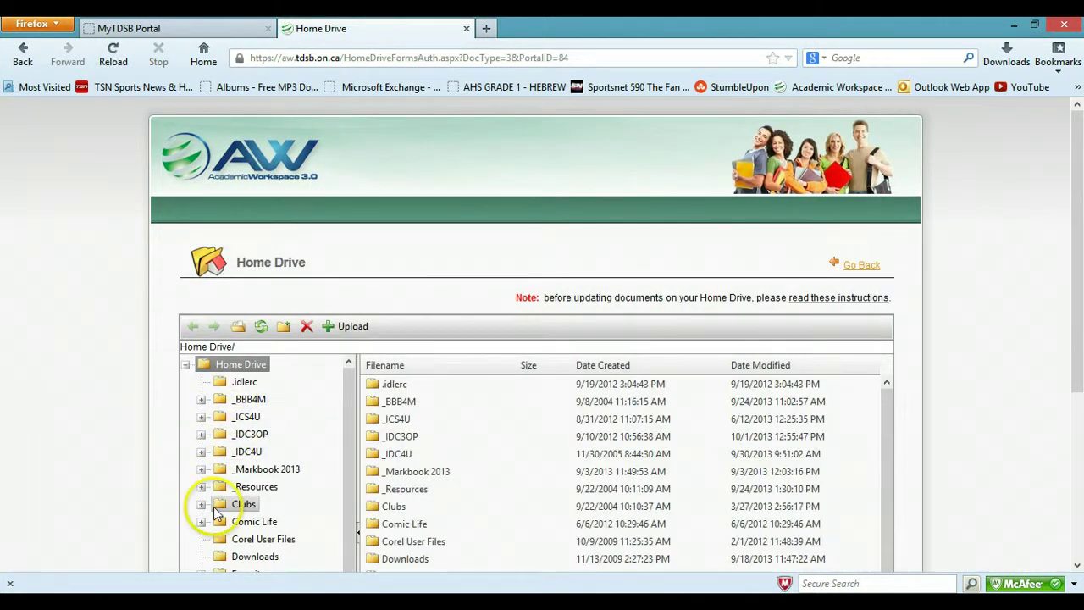
Browse the _BBB4M course folder, then return to the Martingrove Collegiate Institute home page.
click(226, 442)
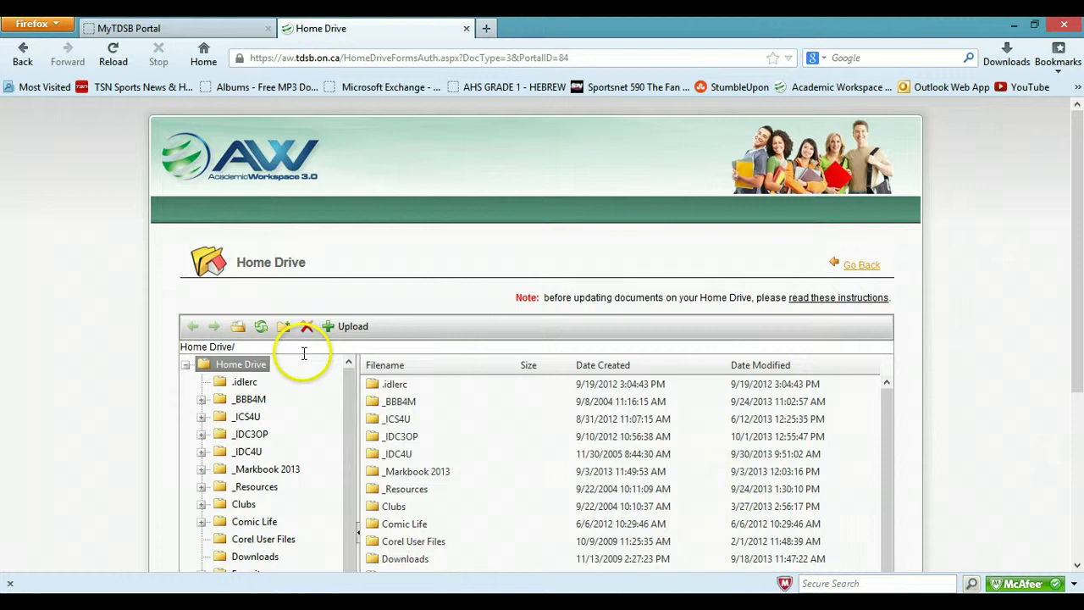
click(580, 326)
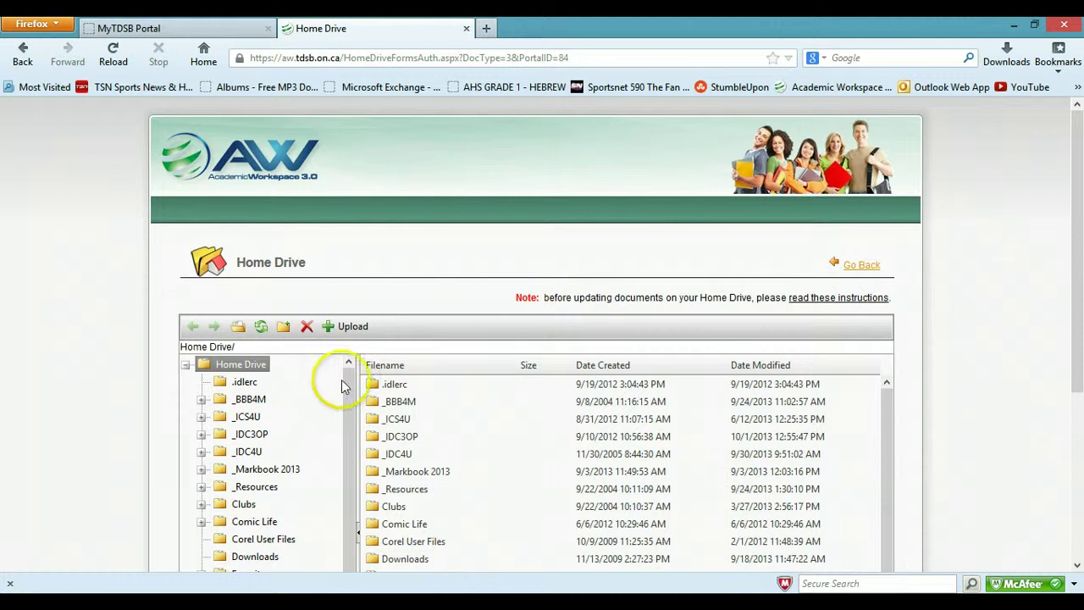
click(252, 409)
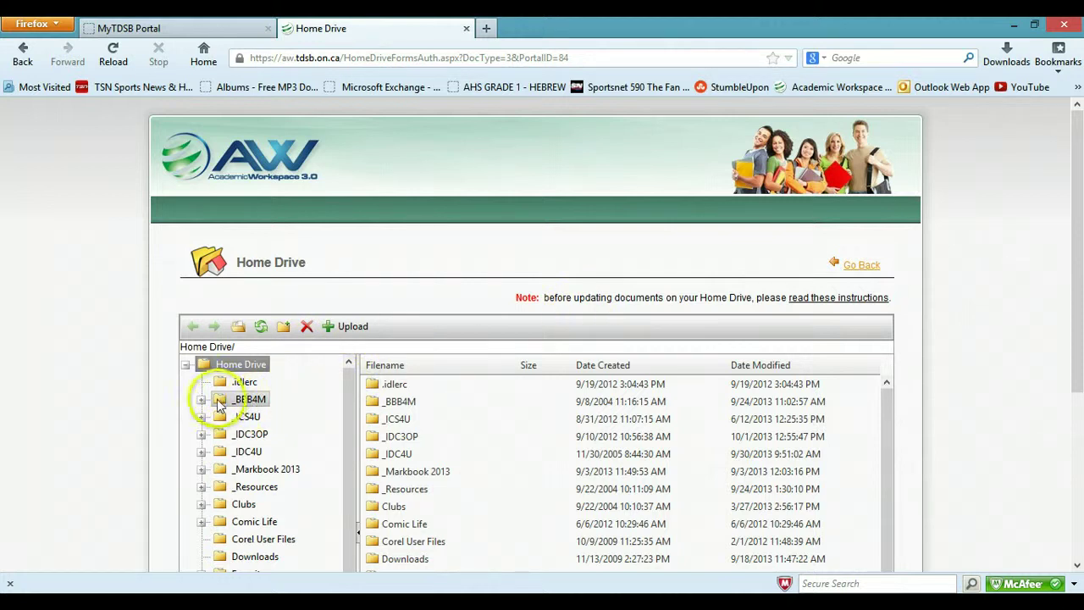
click(218, 403)
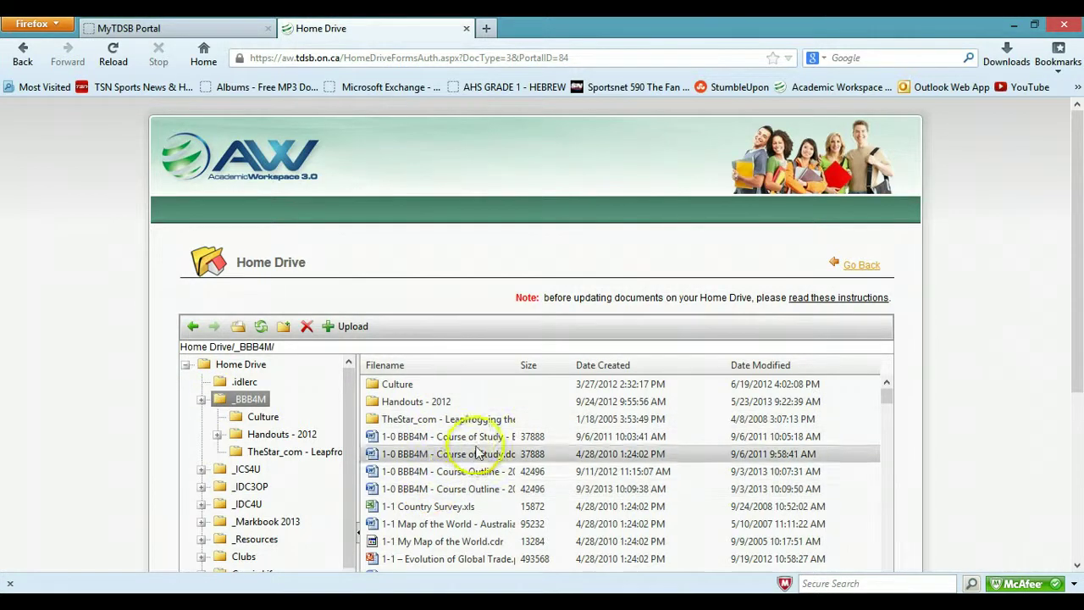
click(870, 269)
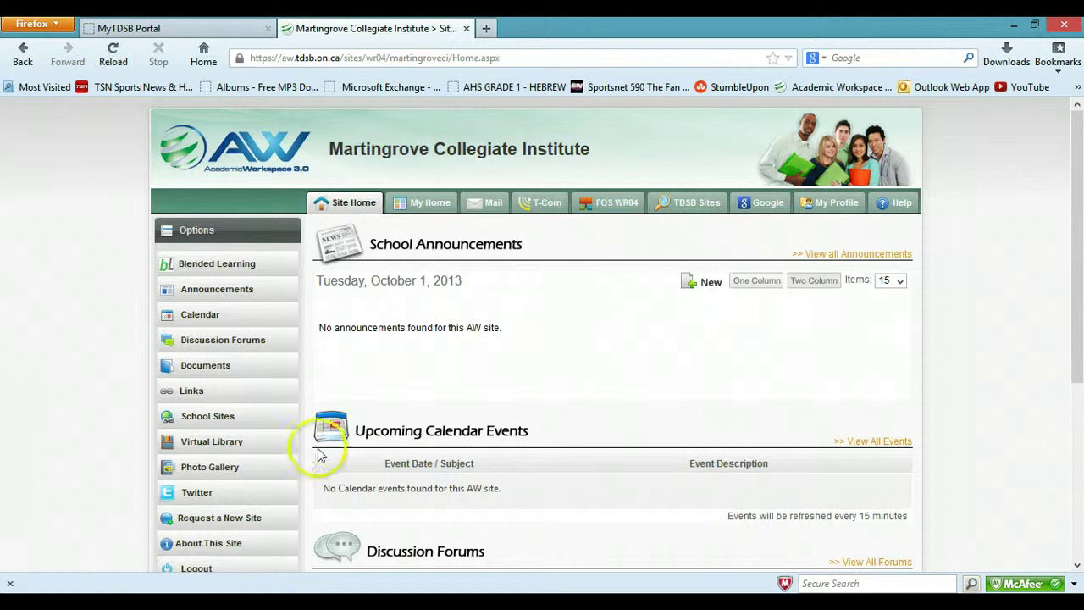
Under Documents > School Shares, collapse 1062-Student Share and open the teacher's folder in 1062-PickUp.
click(218, 369)
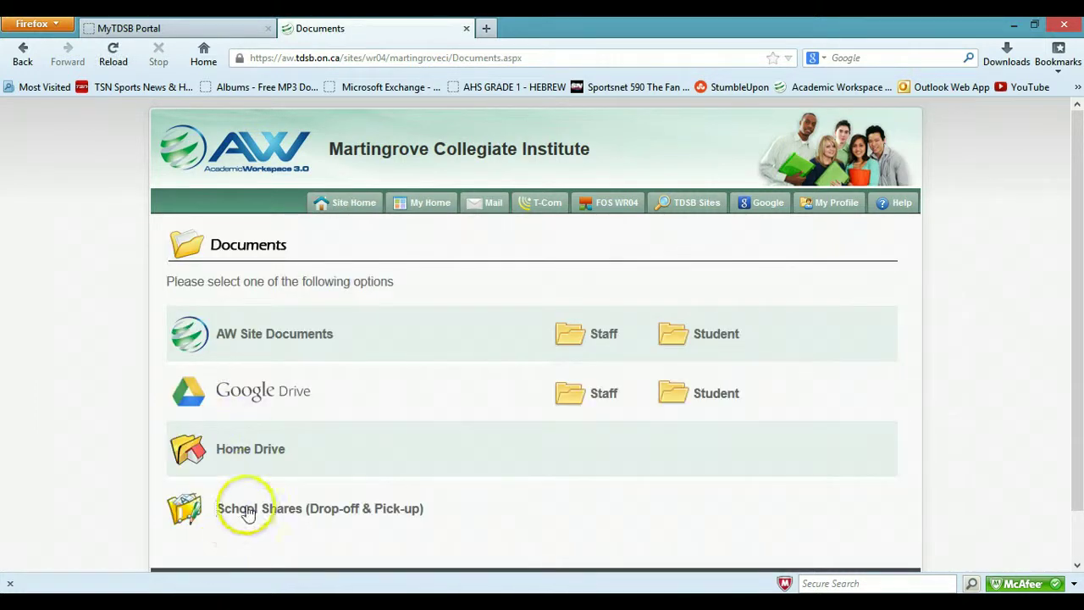
click(248, 511)
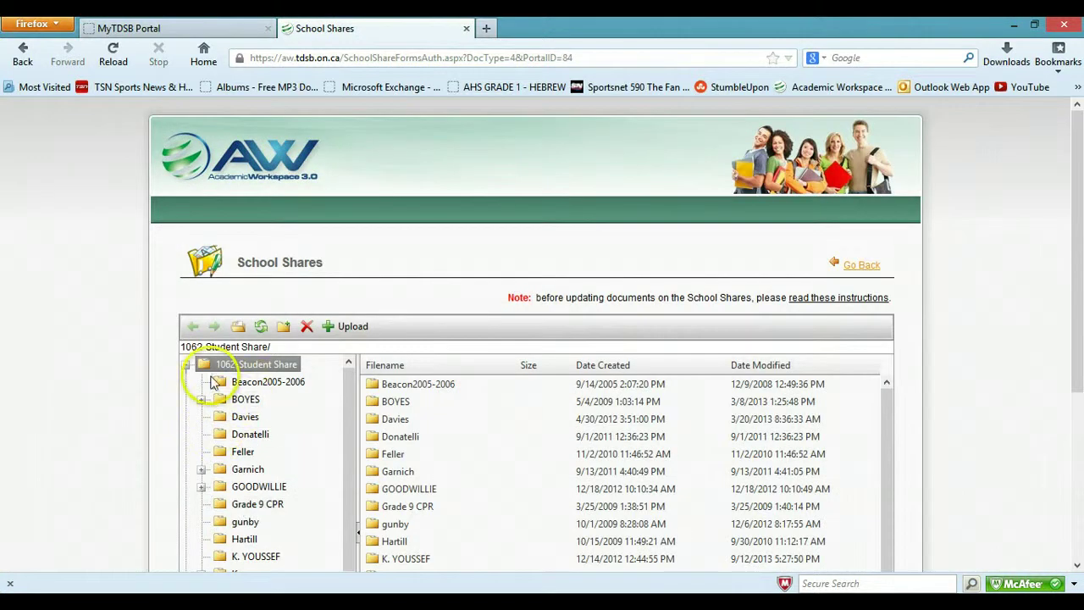
click(186, 366)
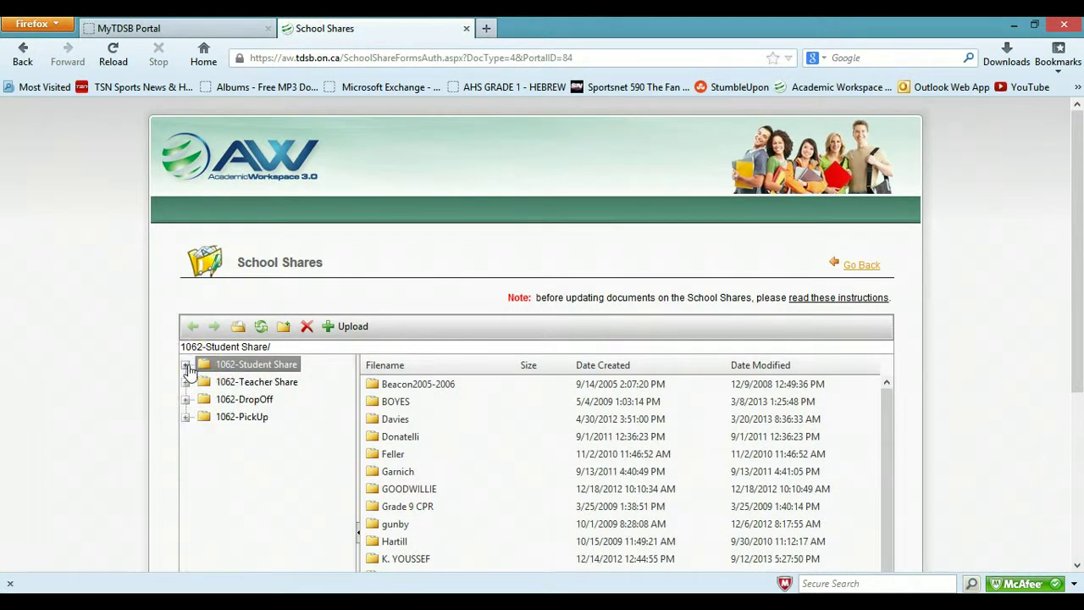
click(243, 383)
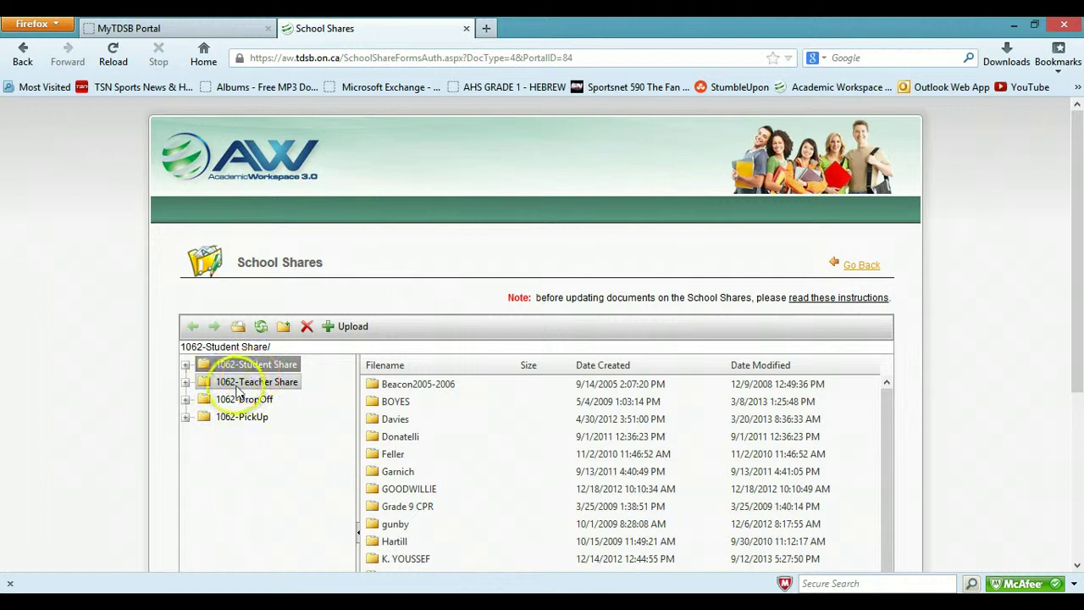
click(203, 419)
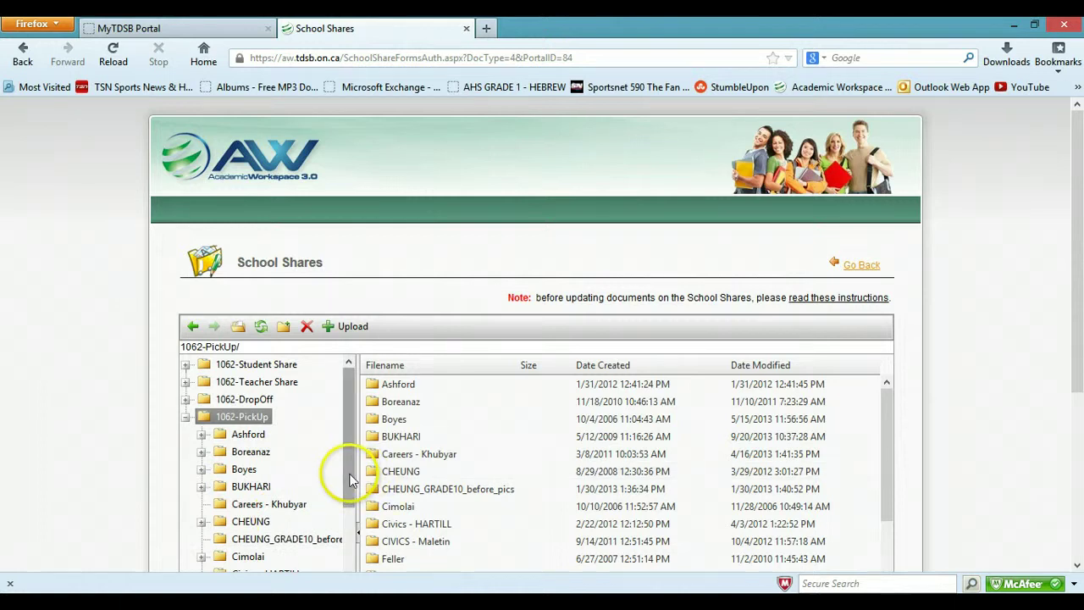
drag(351, 478, 347, 536)
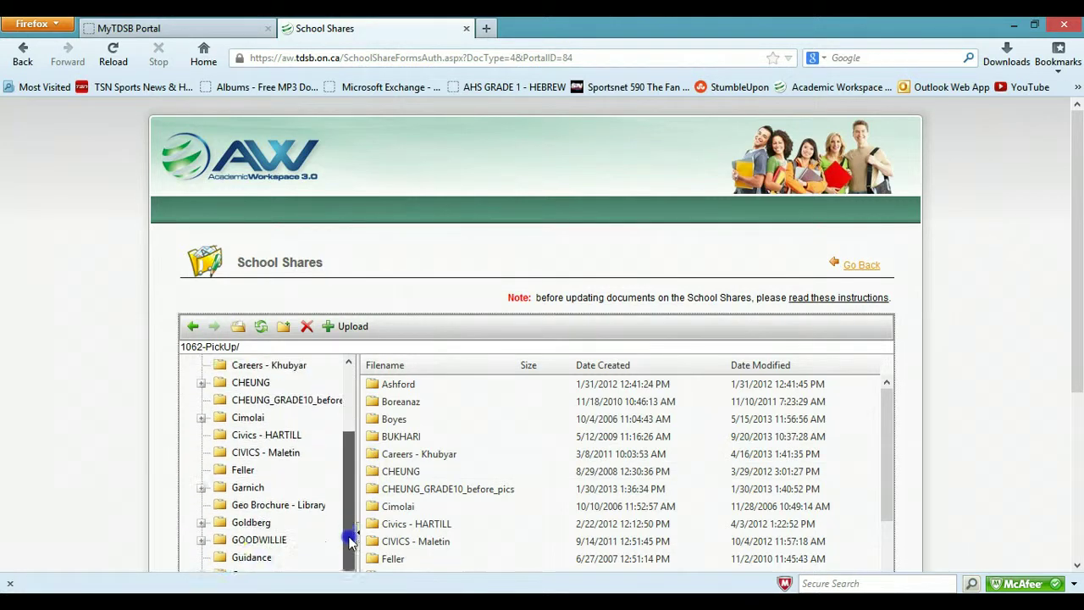
click(226, 527)
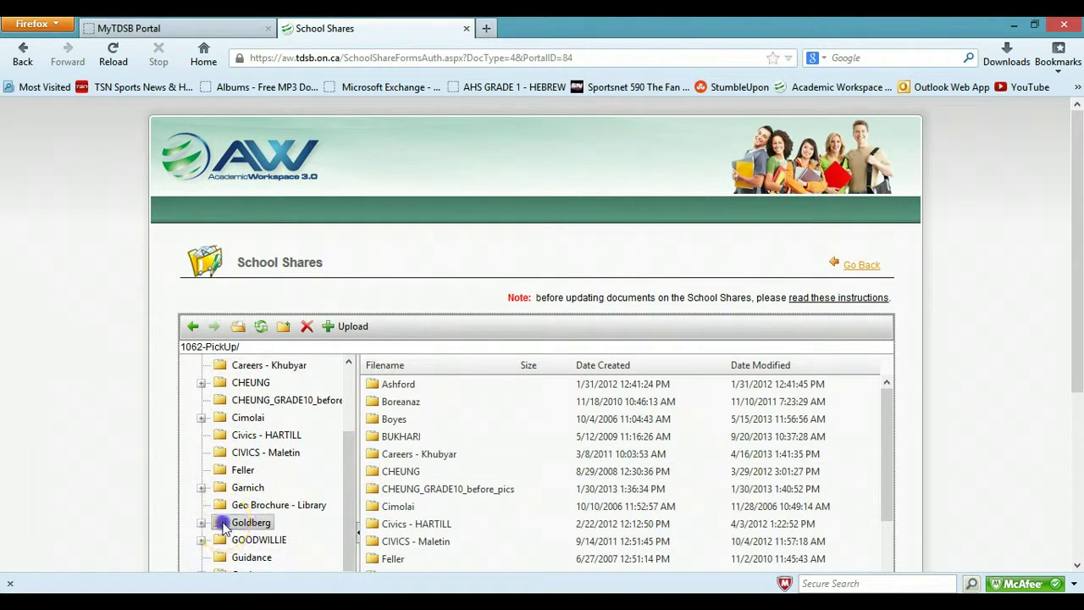
drag(356, 518, 349, 552)
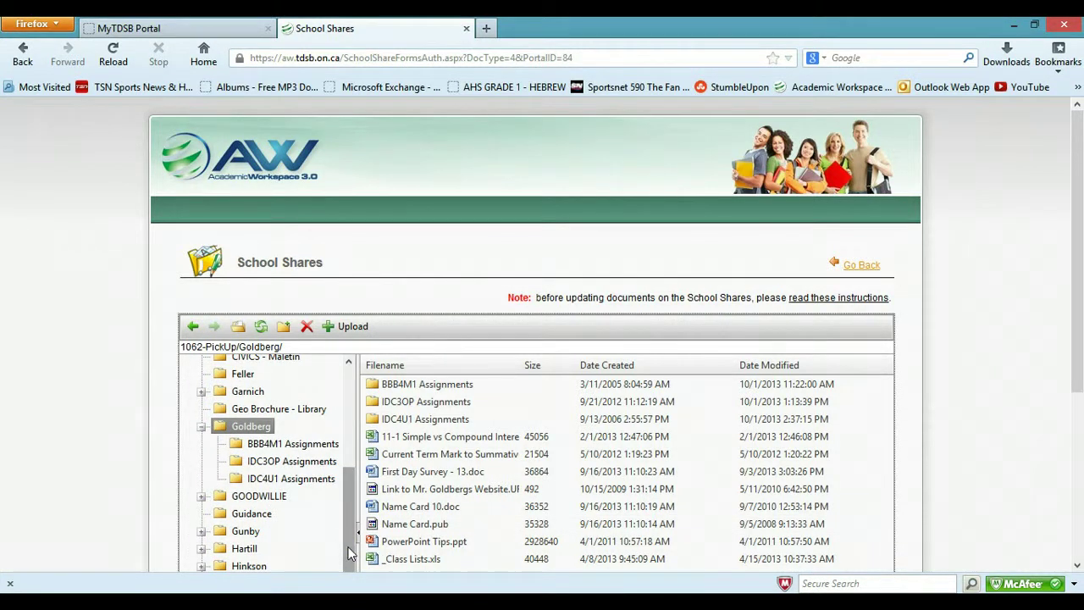
Open '2-1-2 Key Macroeconomic Concepts II' from IDC4U1 Assignments in Word.
click(245, 478)
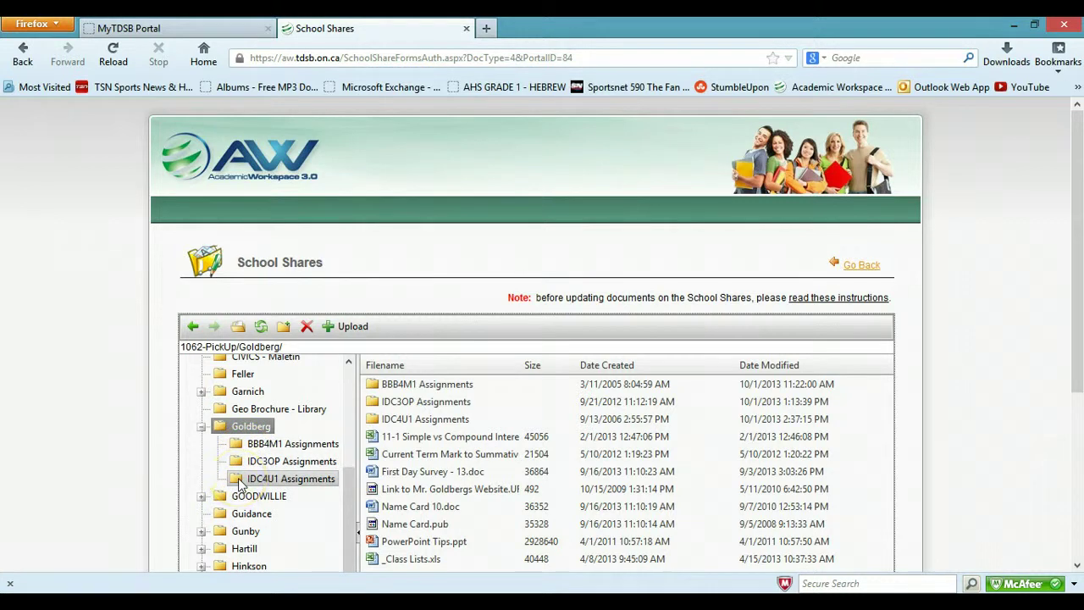
click(240, 481)
click(436, 513)
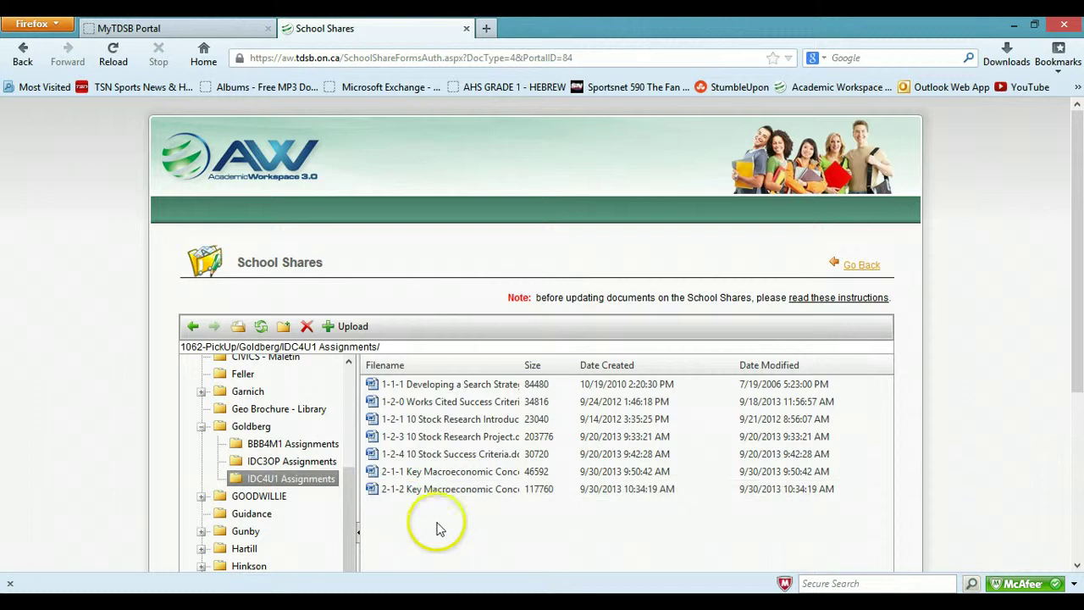
click(431, 418)
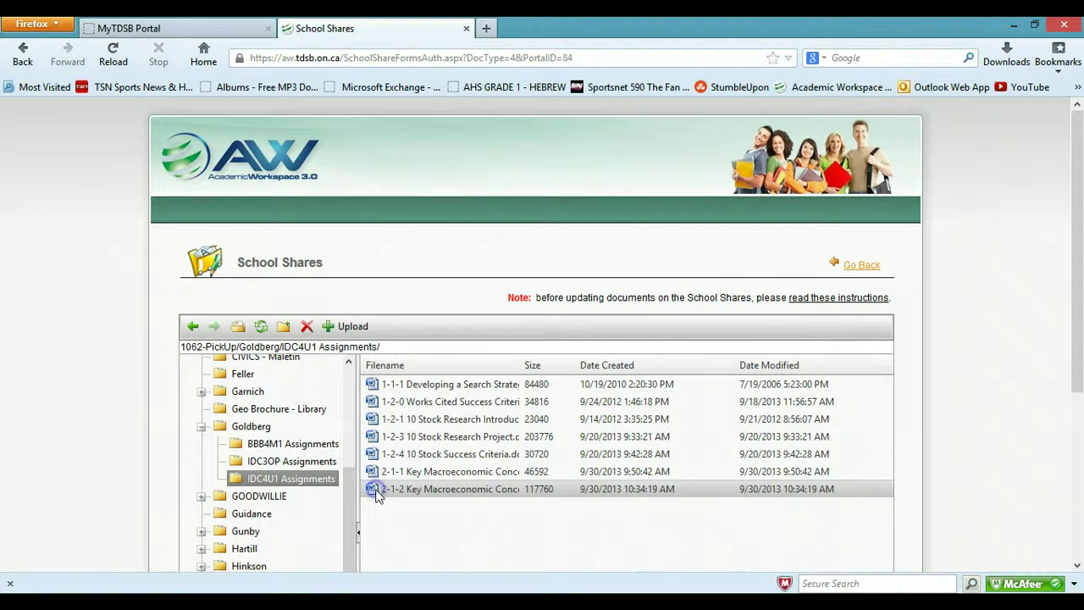
click(430, 406)
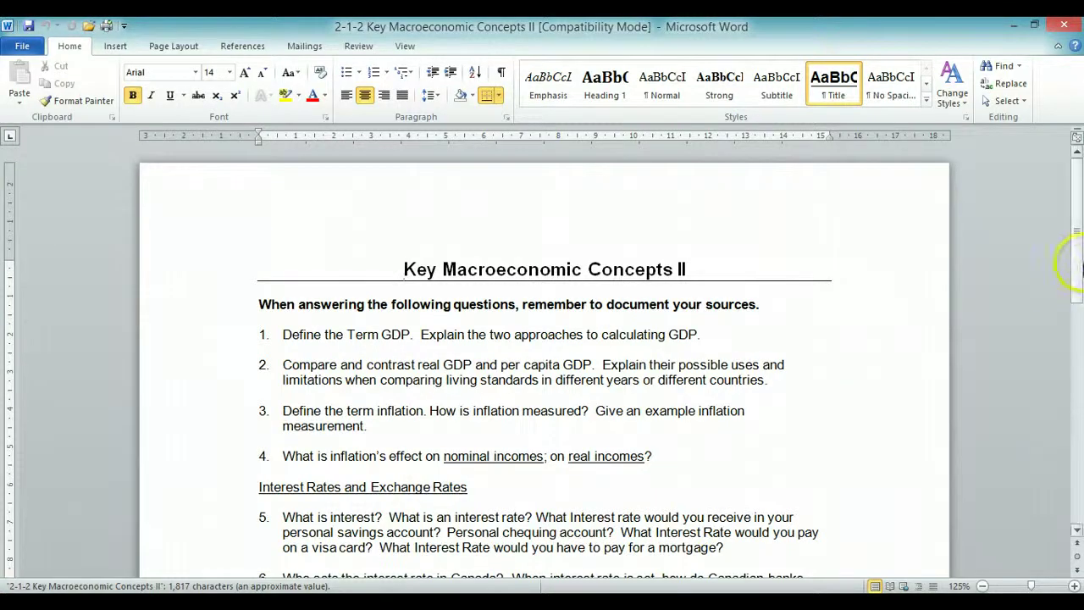
Minimize the Word document to return to the IDC4U1 Assignments file list.
mouse_move(1080, 248)
mouse_down()
mouse_move(1081, 483)
mouse_move(1080, 250)
mouse_up()
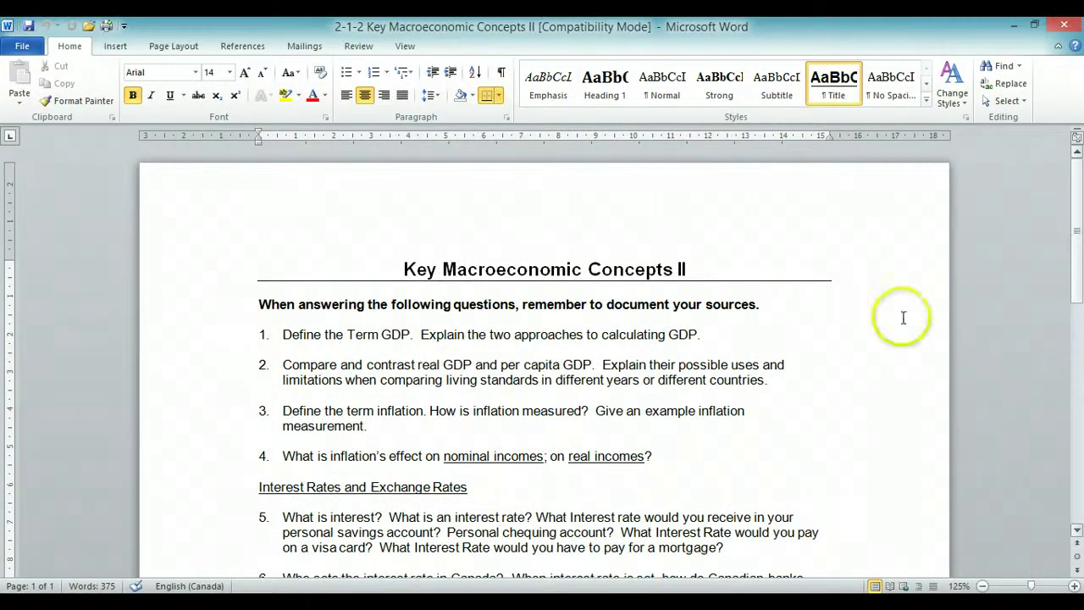
click(1009, 25)
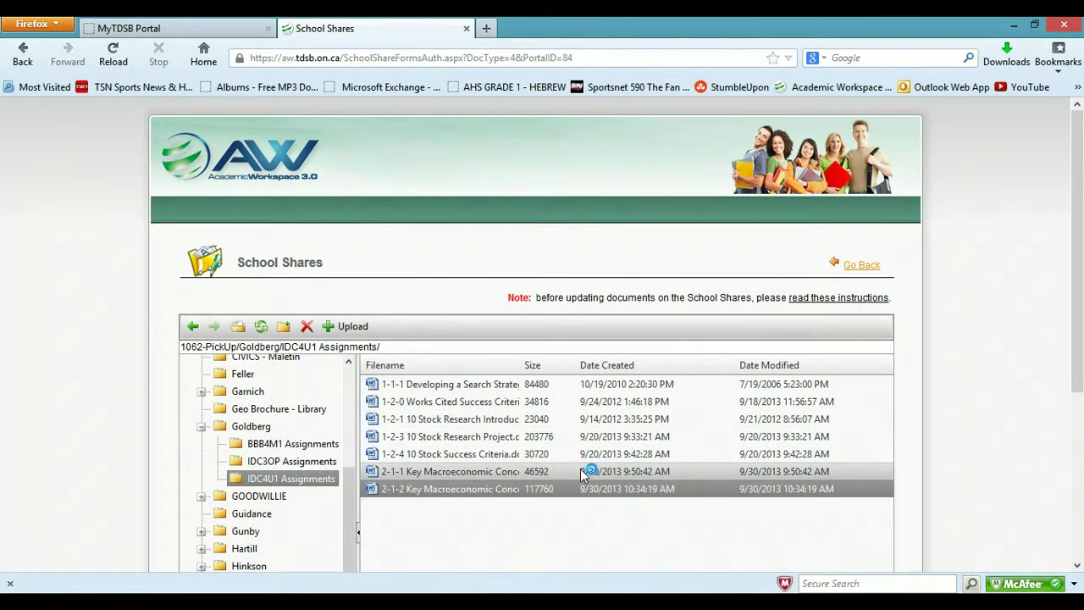
Look through the IDC3OP Assignments files, then list the three BBB4M1 Assignments files.
click(255, 463)
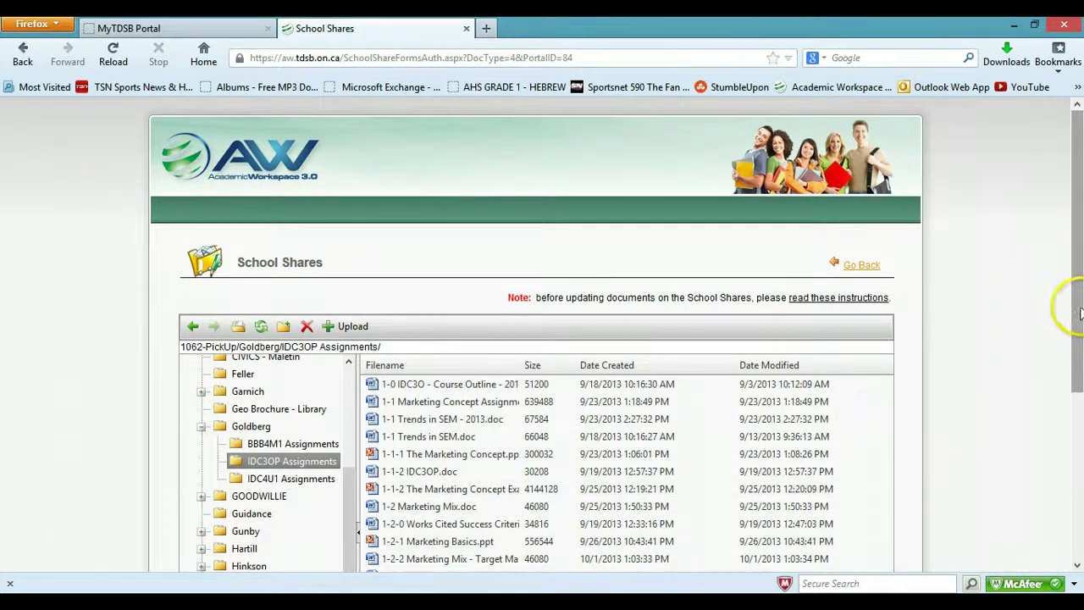
drag(1066, 311, 1074, 364)
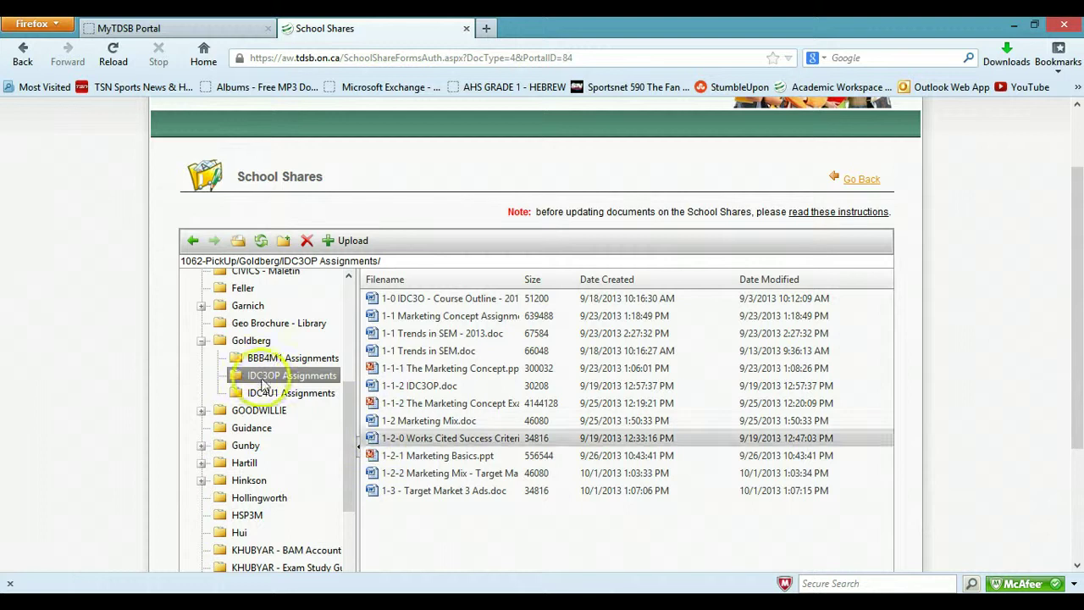
click(241, 358)
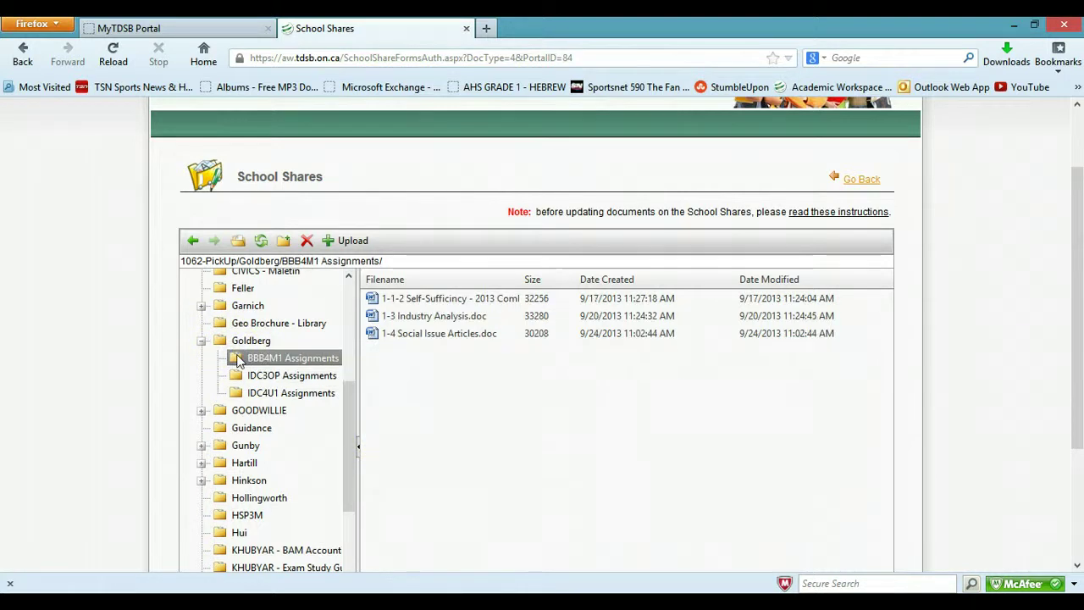